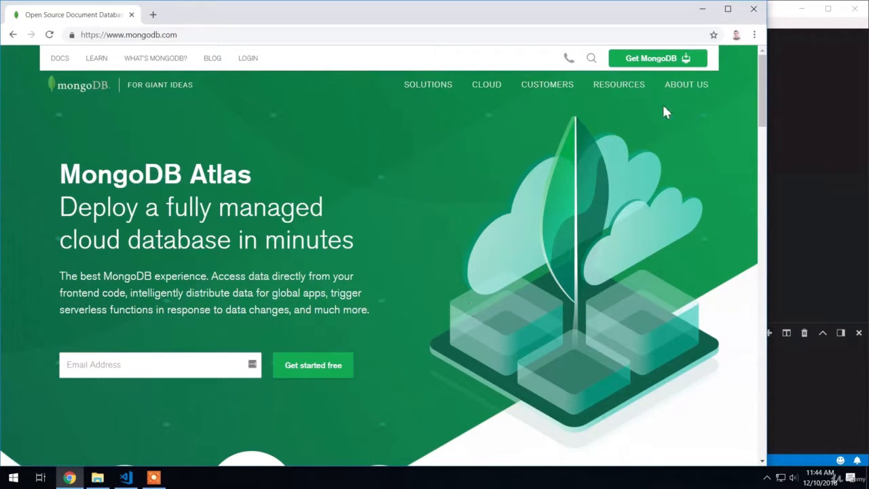
# - Download MongoDB Community Server 4.0.4 for Windows 64-bit x64 as a ZIP package from the server download center
pyautogui.click(650, 58)
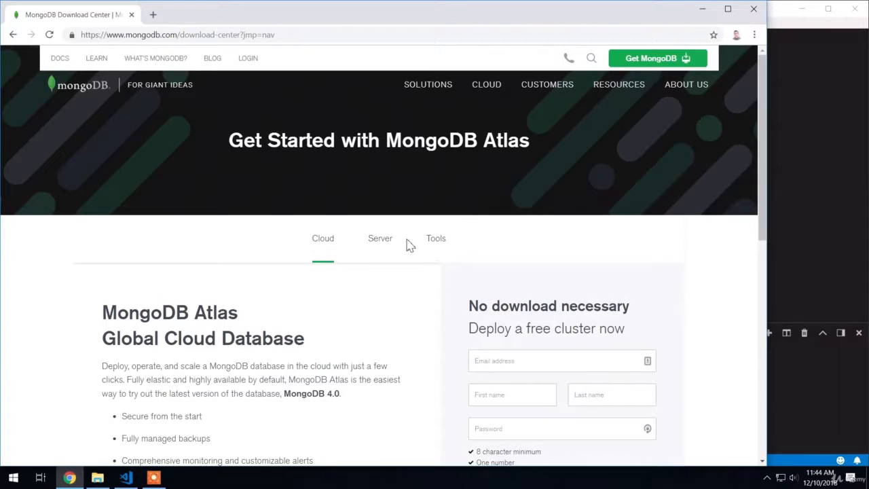
pyautogui.click(382, 246)
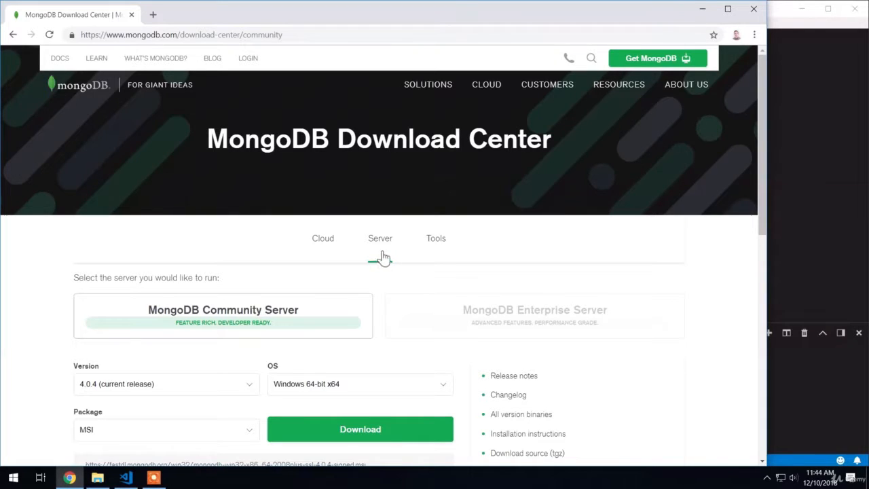
pyautogui.scroll(-1, 385, 249)
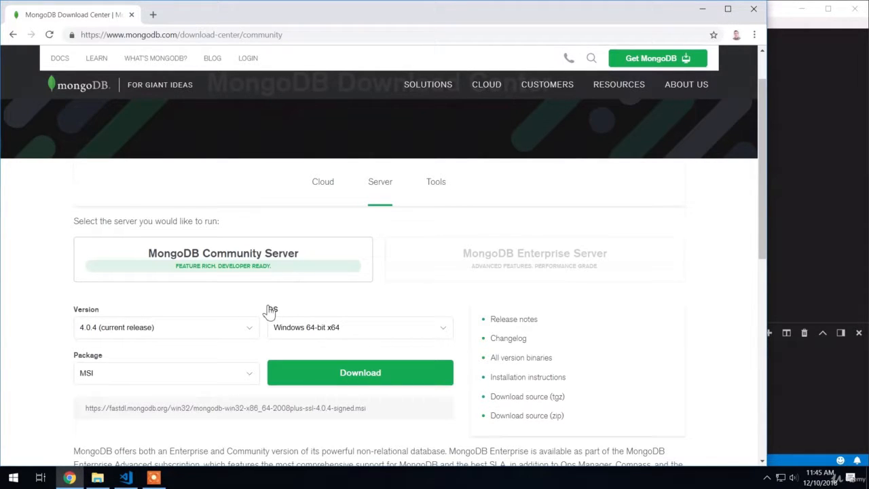
pyautogui.click(307, 338)
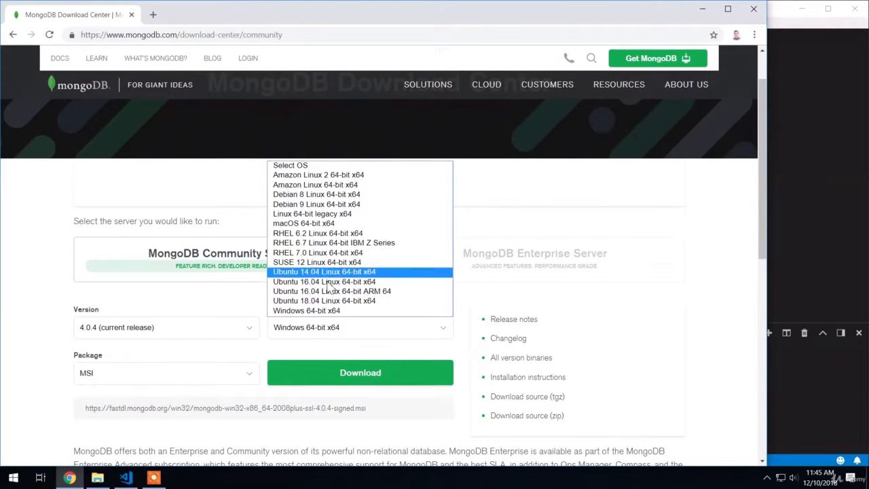
pyautogui.click(335, 312)
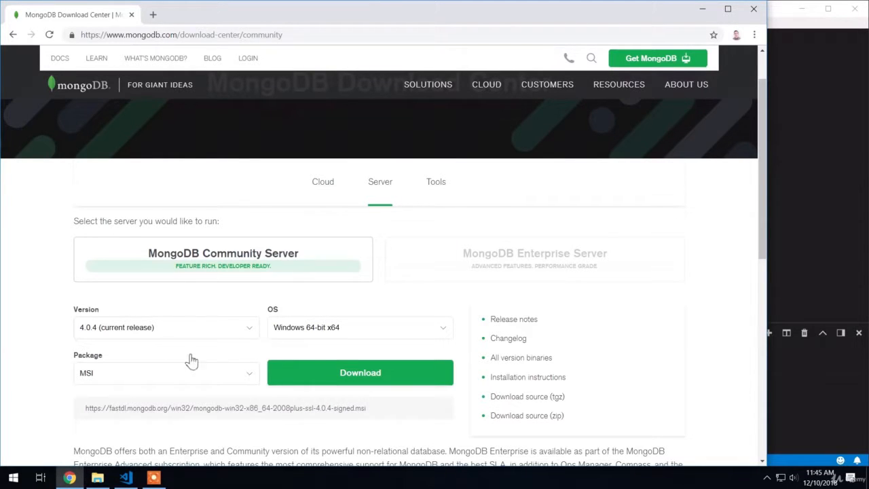
pyautogui.click(97, 377)
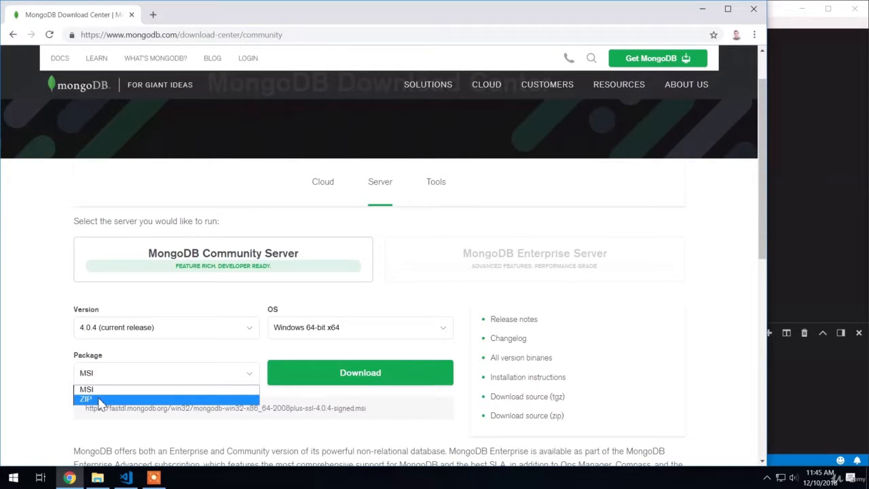
pyautogui.click(100, 400)
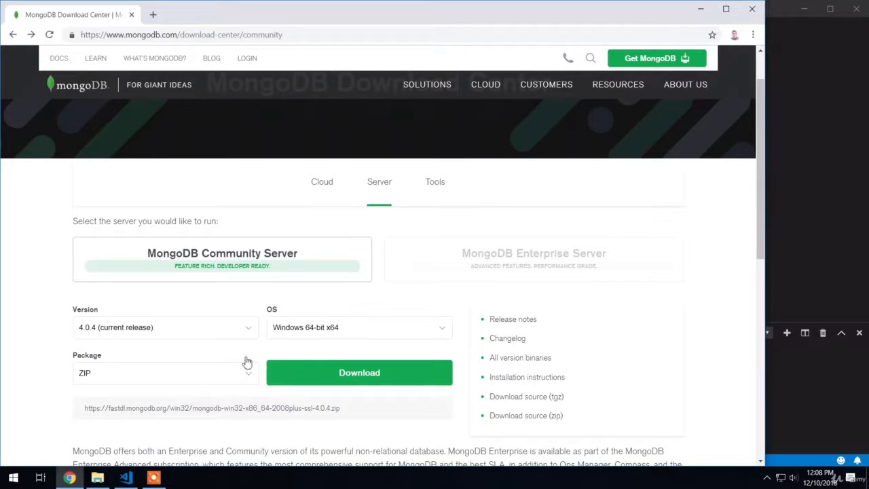
pyautogui.click(316, 381)
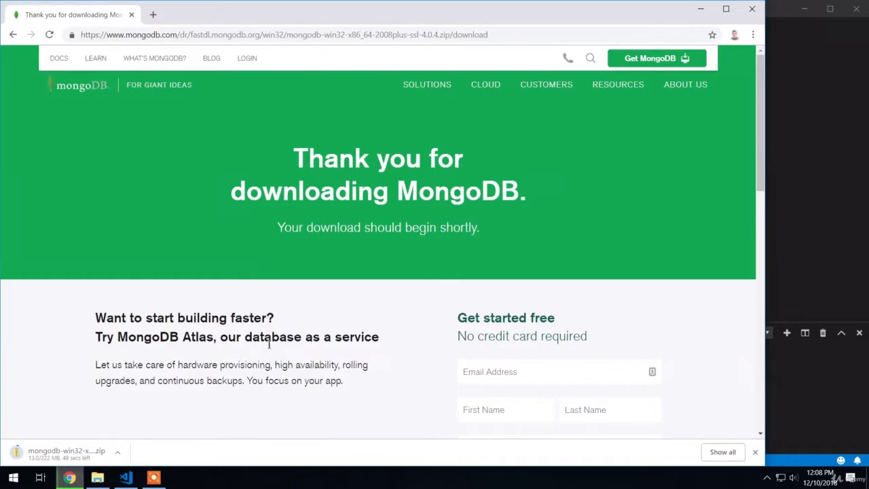
# - Examine the list of 32-bit Windows builds at mongodb.org/dl/win32/i386 in a new tab, and close that tab
pyautogui.click(153, 14)
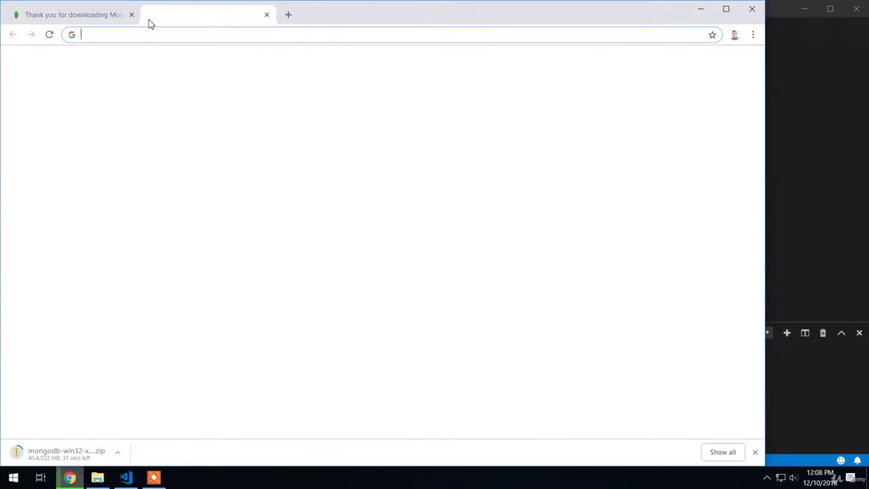
pyautogui.write('mong')
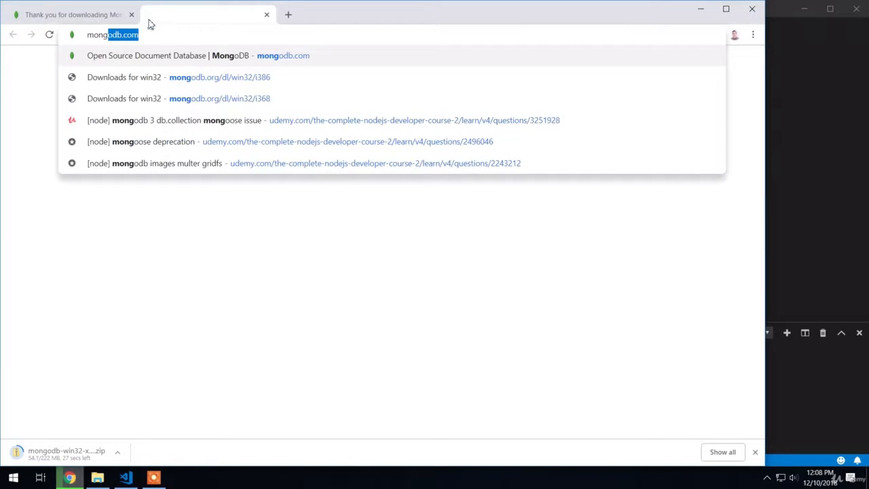
pyautogui.write('odb.org')
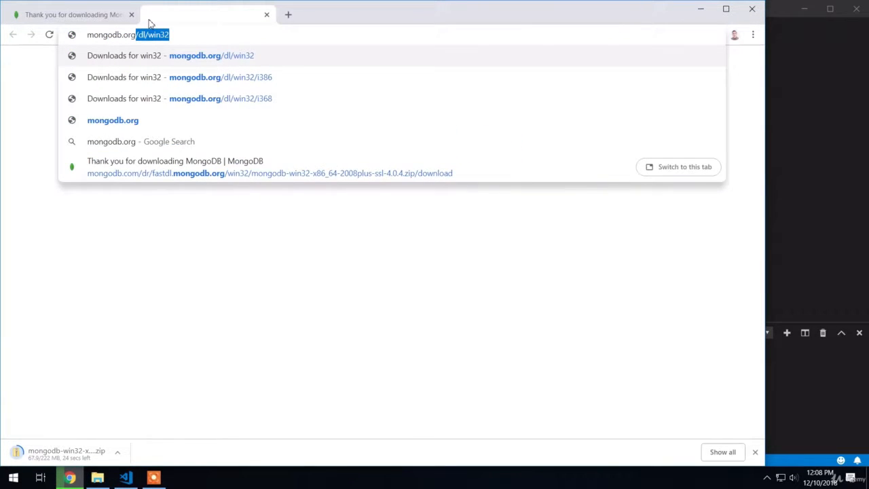
pyautogui.write('/dl/')
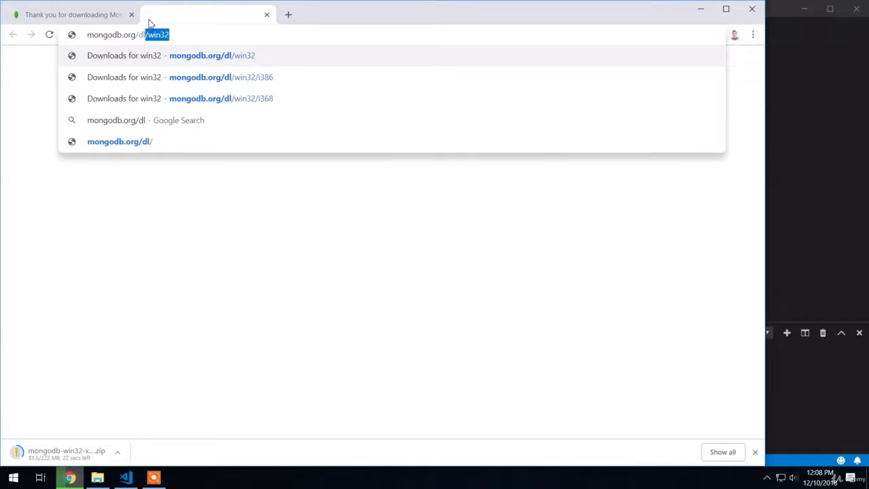
pyautogui.write('win32')
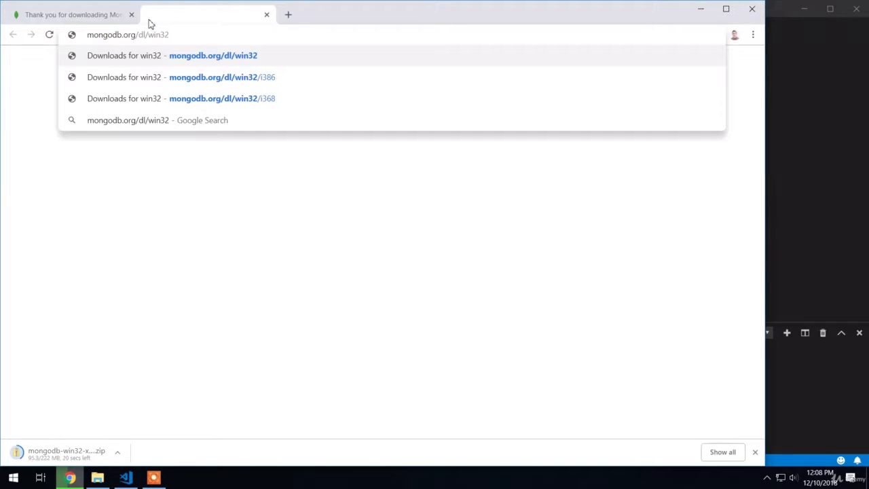
pyautogui.write('/')
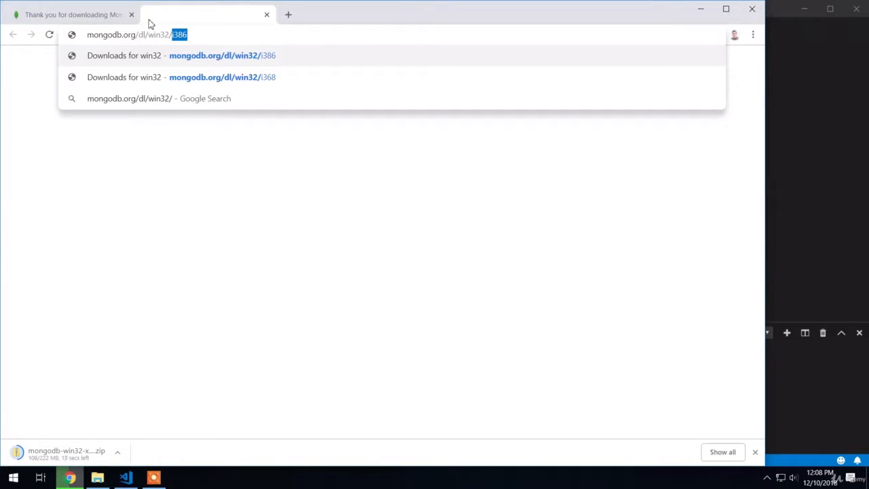
pyautogui.write('i386')
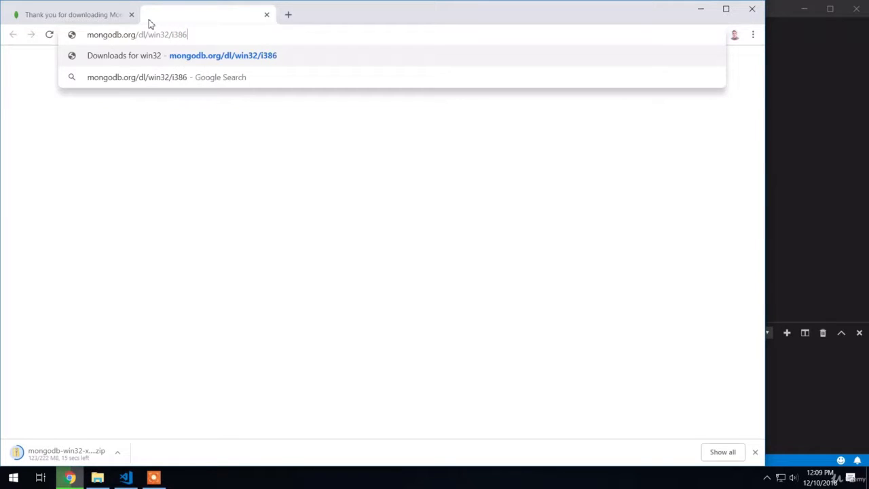
pyautogui.press('Return')
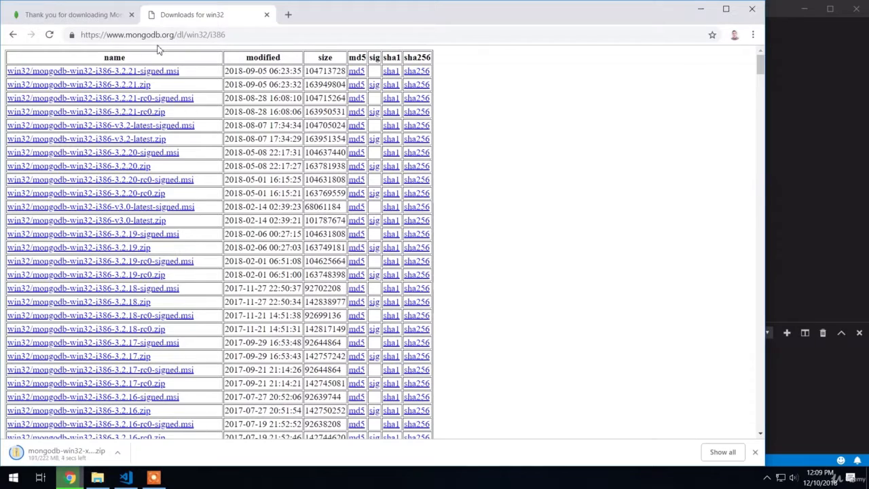
pyautogui.scroll(-3, 262, 334)
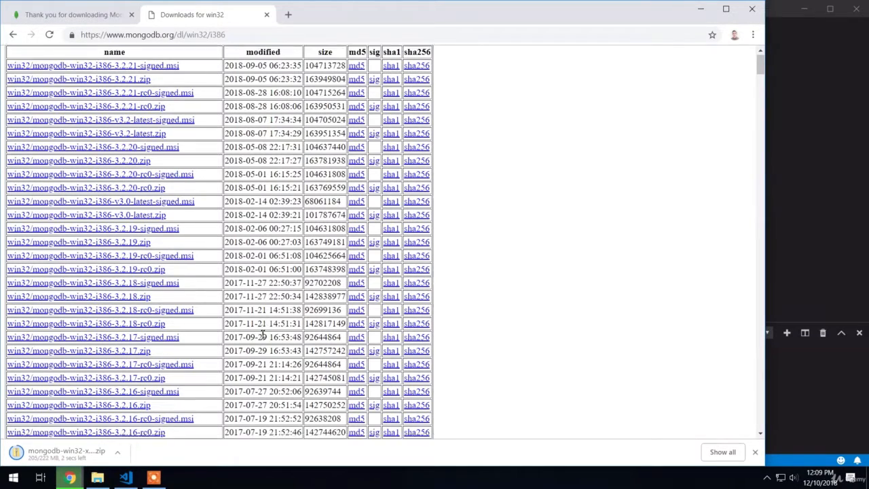
pyautogui.scroll(3, 263, 335)
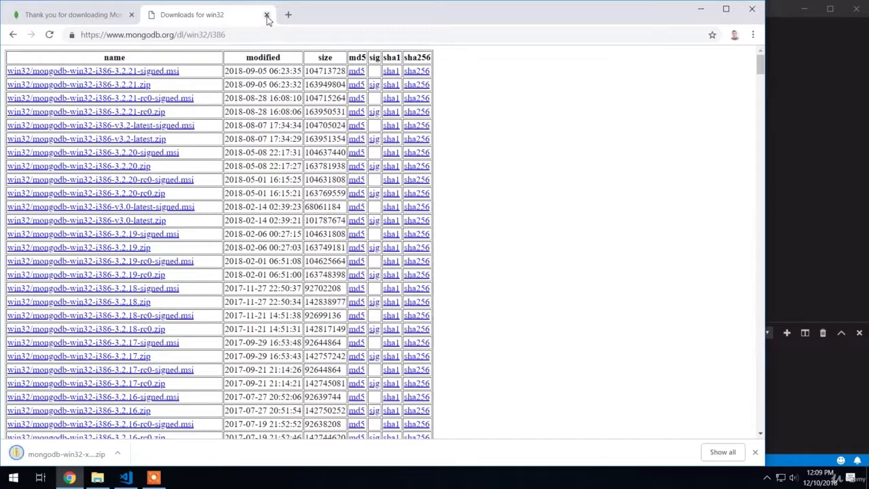
pyautogui.click(267, 15)
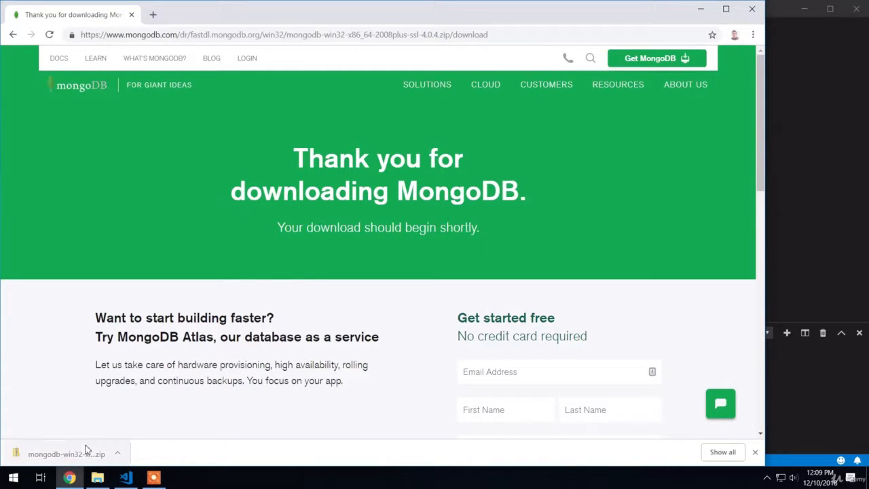
# - Extract the whole downloaded MongoDB archive directly into the Downloads folder without an extra subfolder, and close the archive window
pyautogui.click(58, 453)
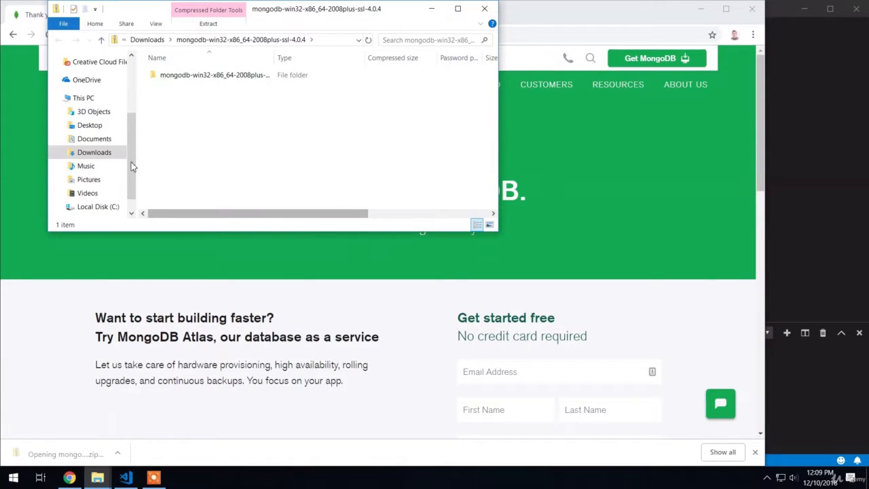
pyautogui.click(99, 155)
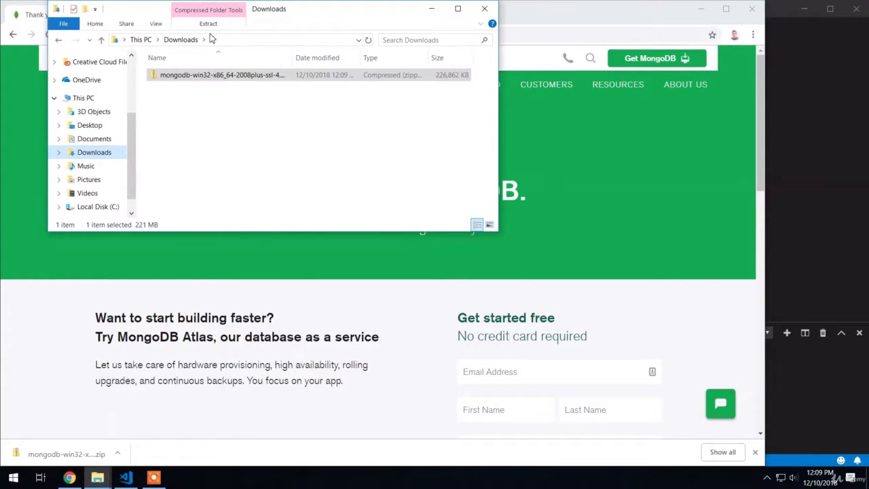
pyautogui.doubleClick(229, 78)
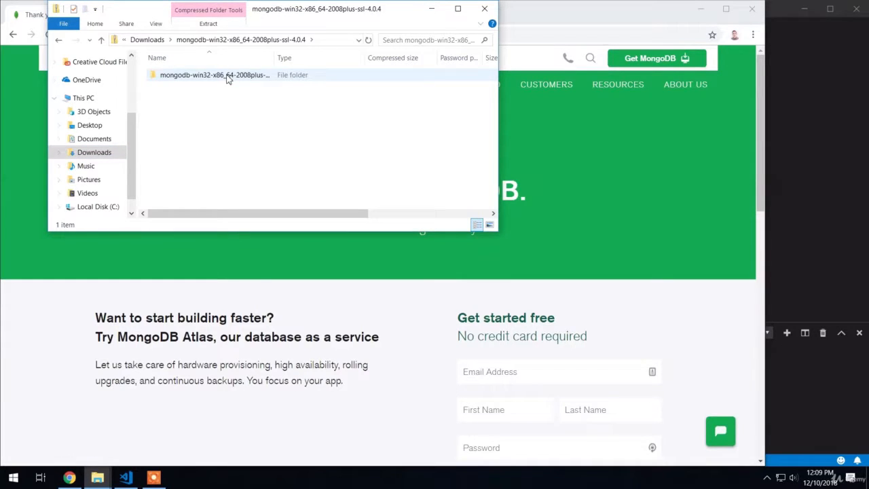
pyautogui.click(208, 24)
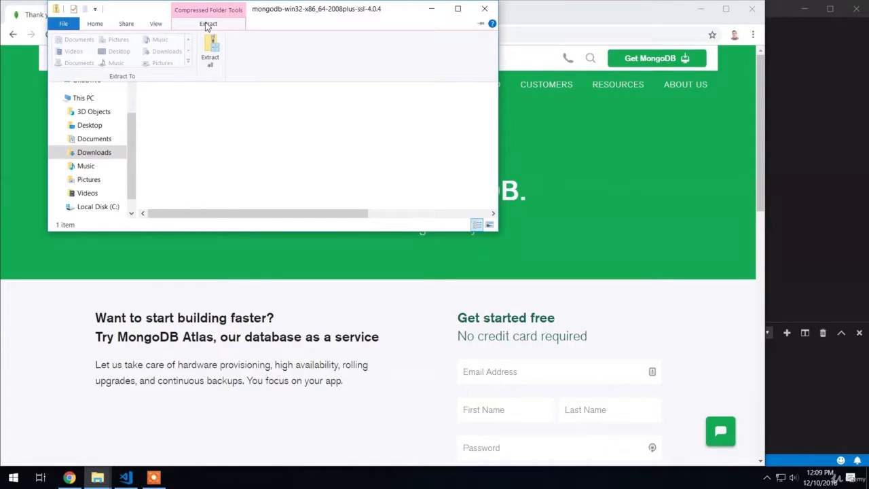
pyautogui.click(211, 50)
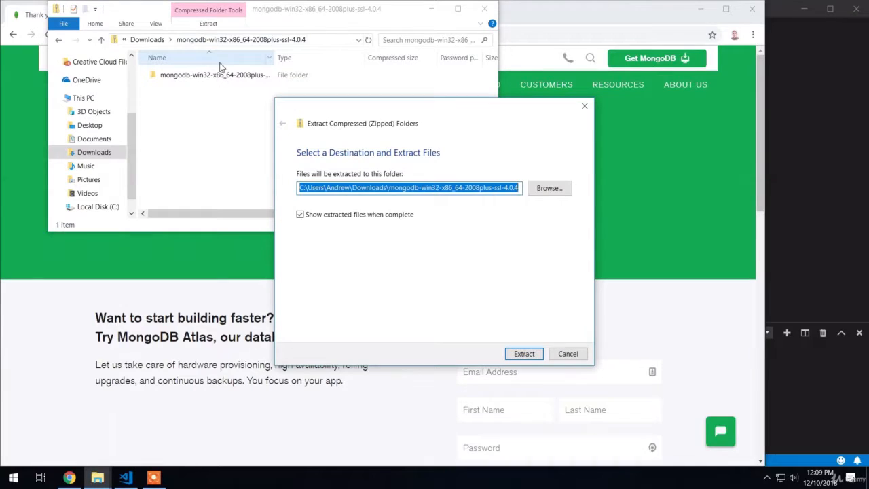
pyautogui.click(410, 188)
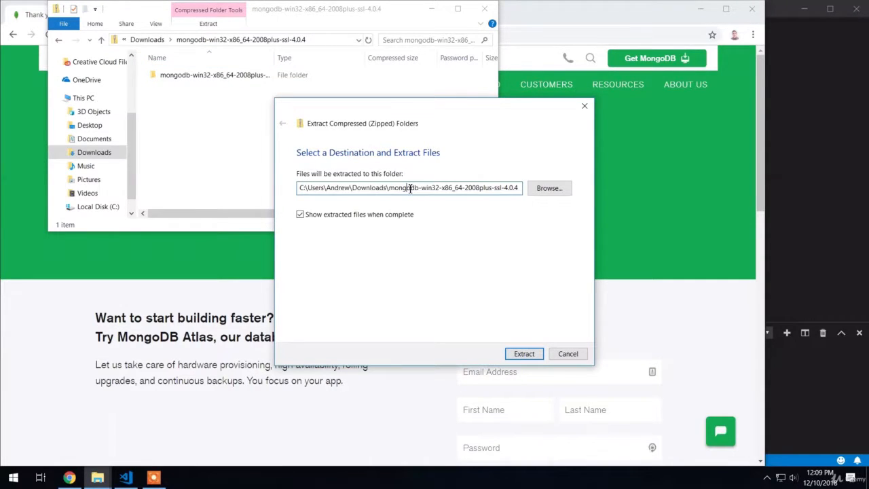
pyautogui.moveTo(387, 189); pyautogui.dragTo(547, 197)
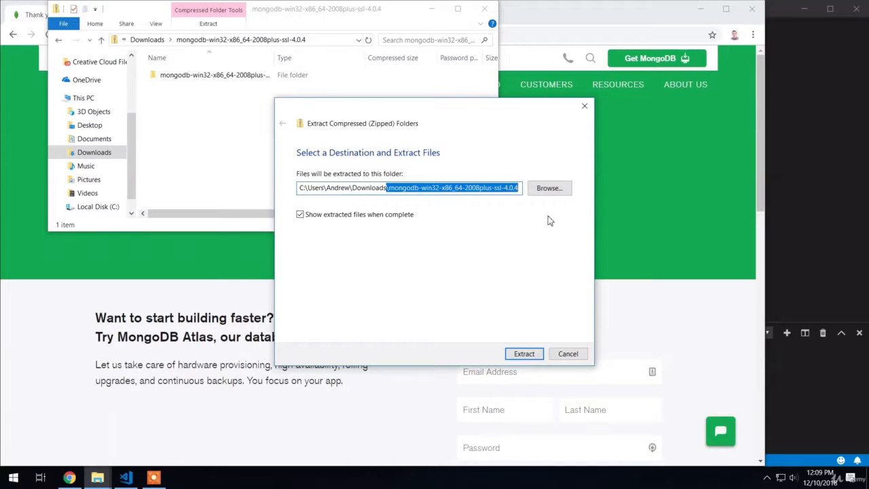
pyautogui.press('BackSpace')
pyautogui.write('\\Users\\Andrew\\Downloads\\')
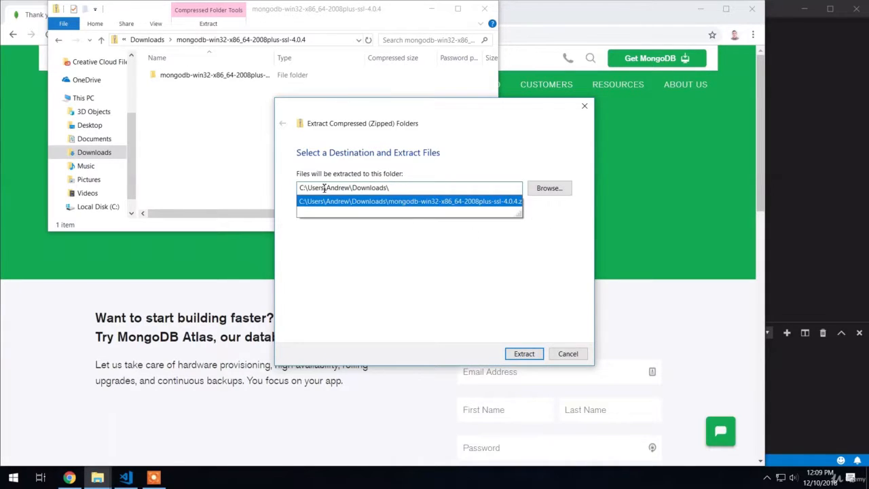
pyautogui.click(524, 353)
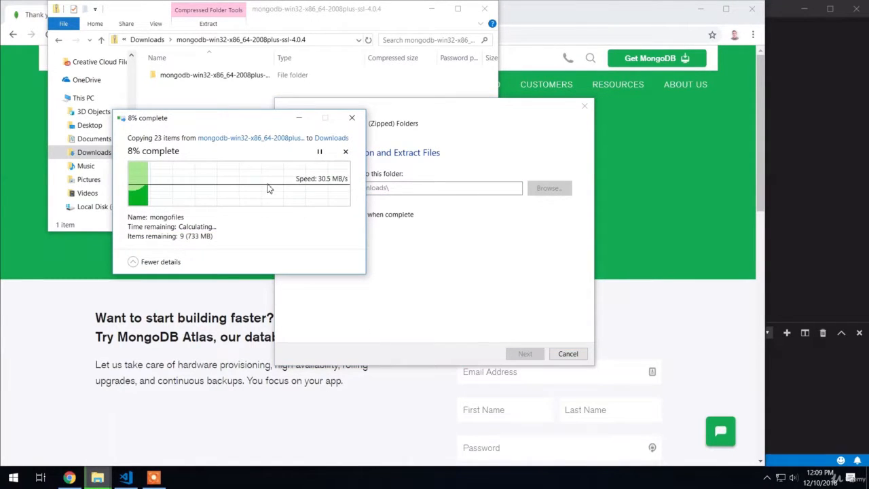
pyautogui.moveTo(233, 120); pyautogui.dragTo(226, 278)
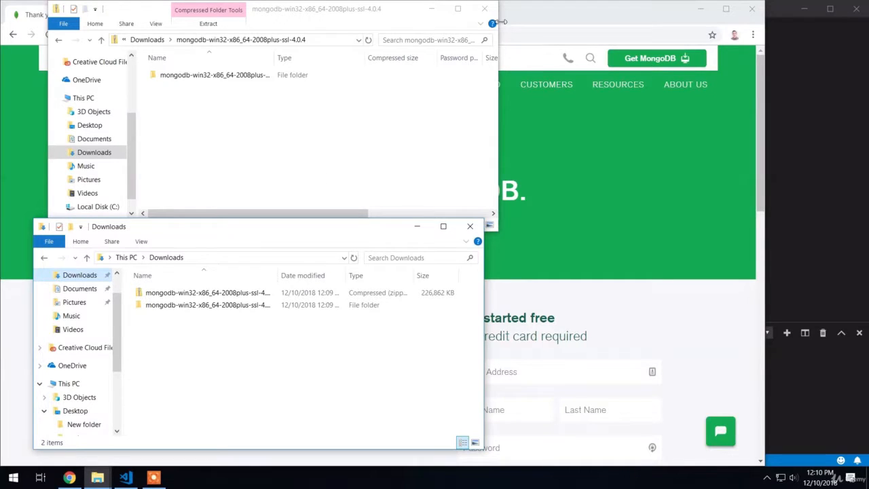
pyautogui.click(484, 9)
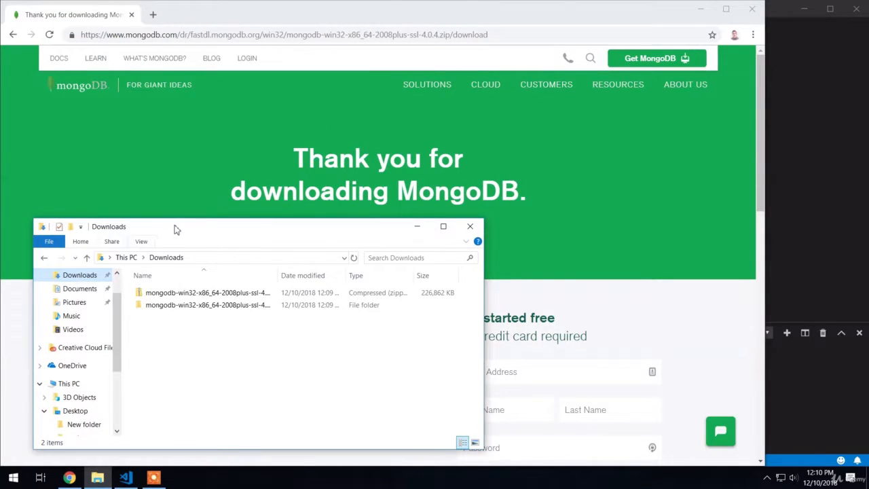
# - Examine the contents of the extracted MongoDB folder and its bin subfolder, and return to Downloads
pyautogui.doubleClick(155, 305)
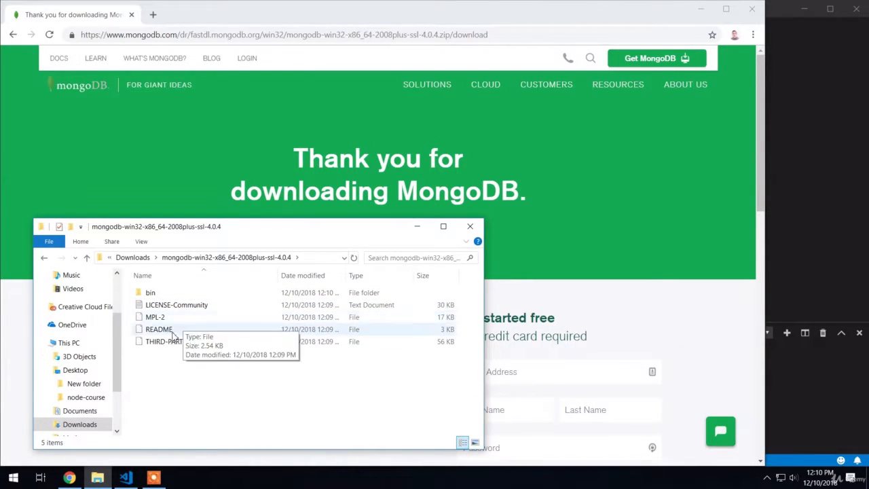
pyautogui.doubleClick(151, 294)
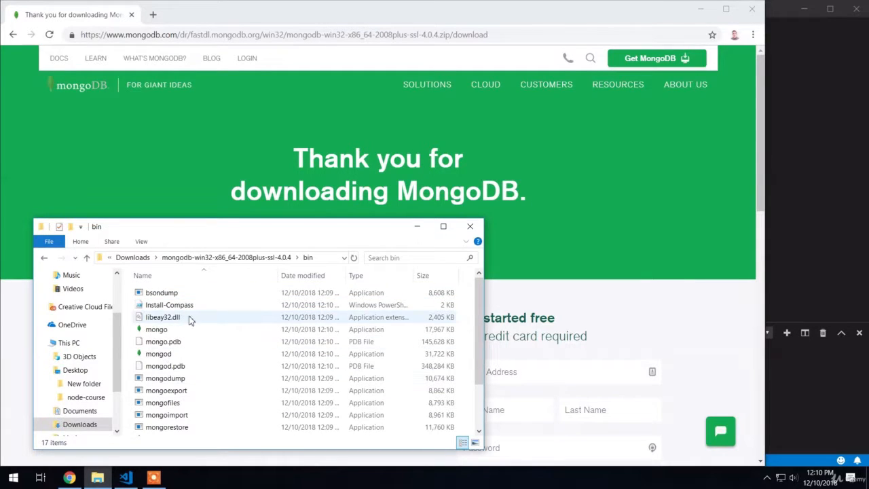
pyautogui.click(134, 258)
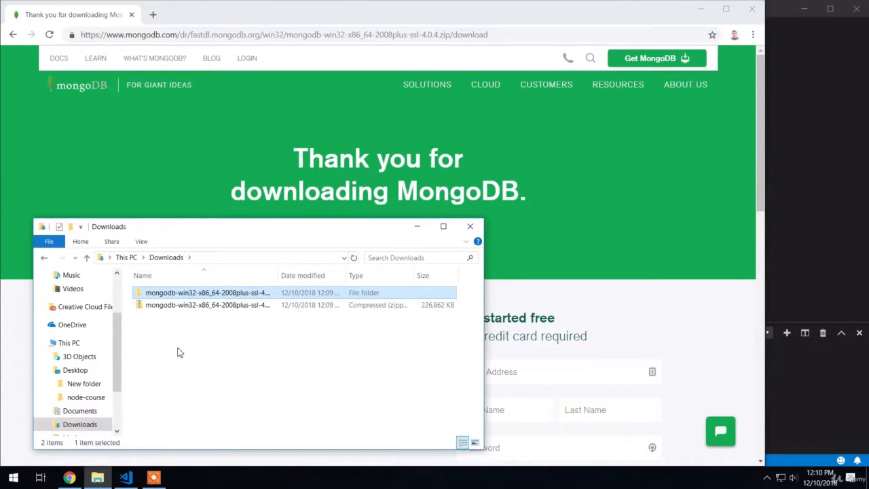
# - Rename the extracted MongoDB folder in Downloads as mongodb
pyautogui.scroll(3, 117, 343)
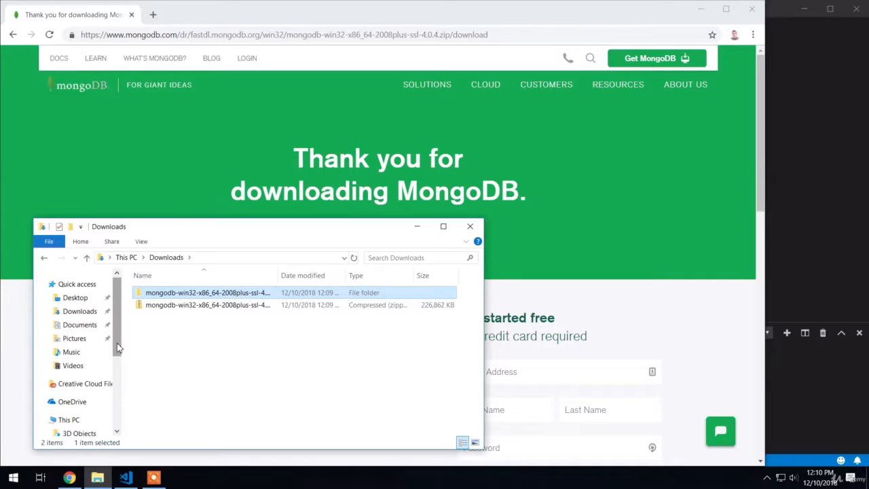
pyautogui.rightClick(176, 296)
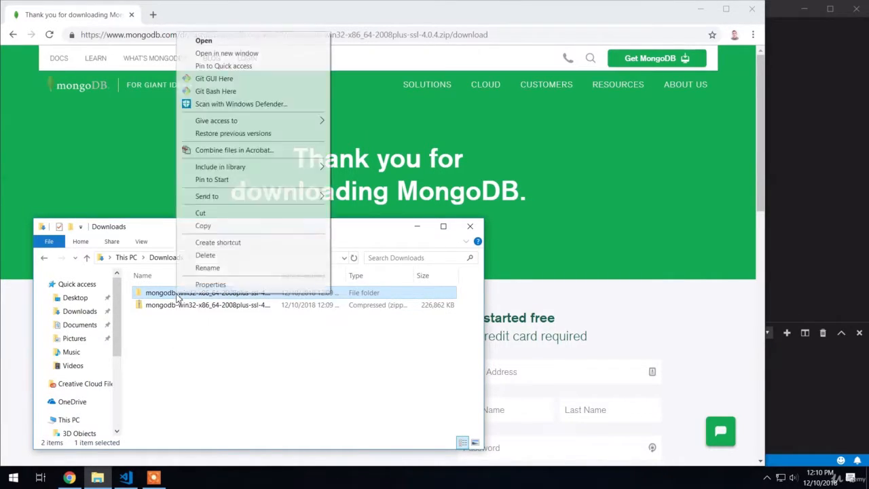
pyautogui.click(207, 267)
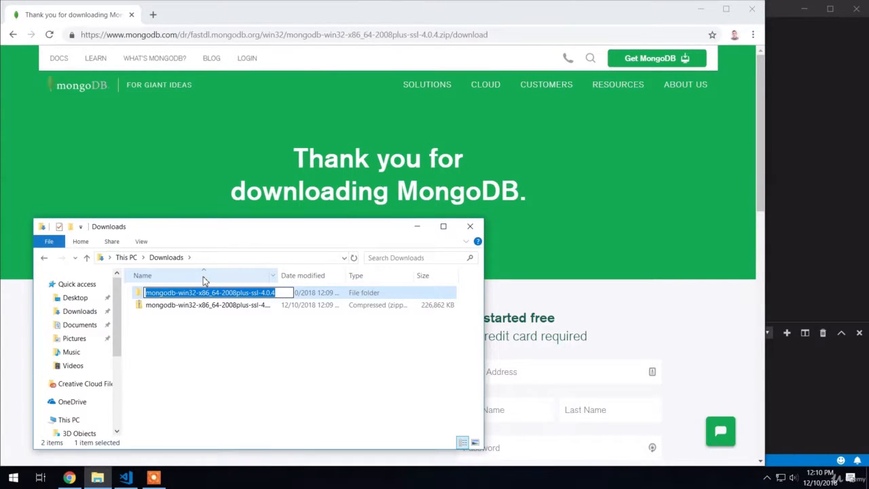
pyautogui.write('mongodb')
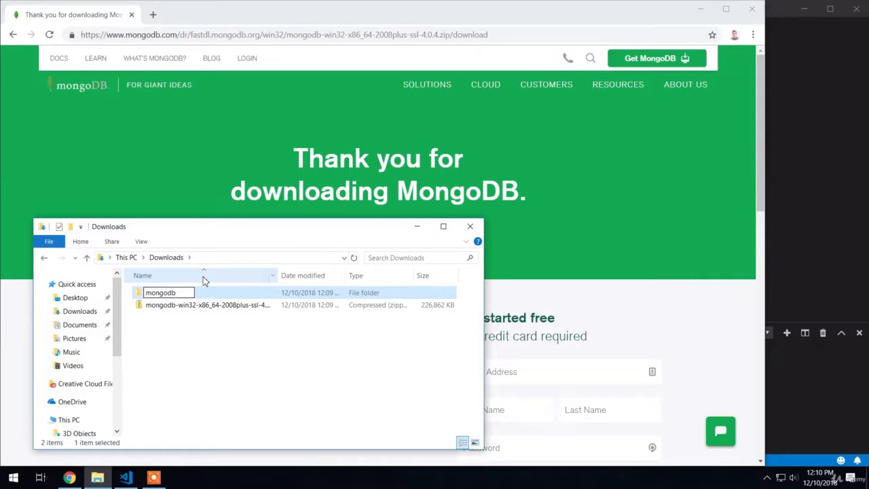
pyautogui.press('Return')
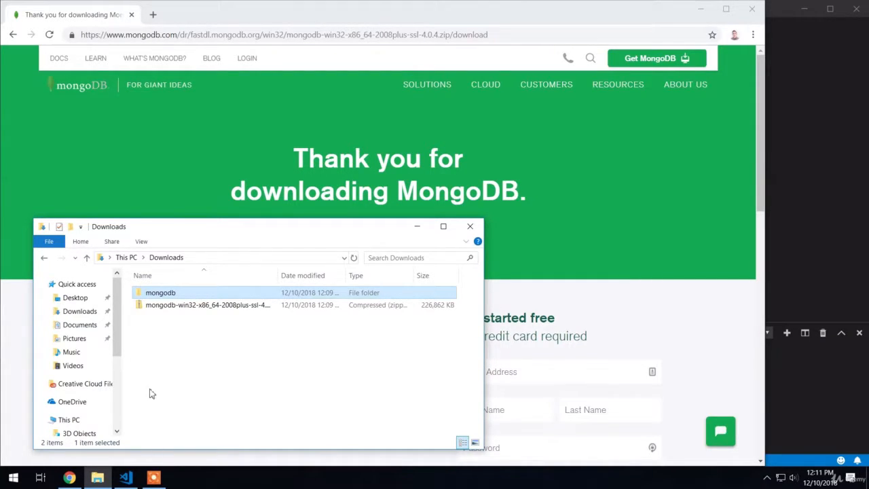
# - Move the mongodb folder from Downloads into the user's home folder under C:\Users, and open that home folder
pyautogui.scroll(-1, 71, 353)
pyautogui.scroll(-2, 71, 353)
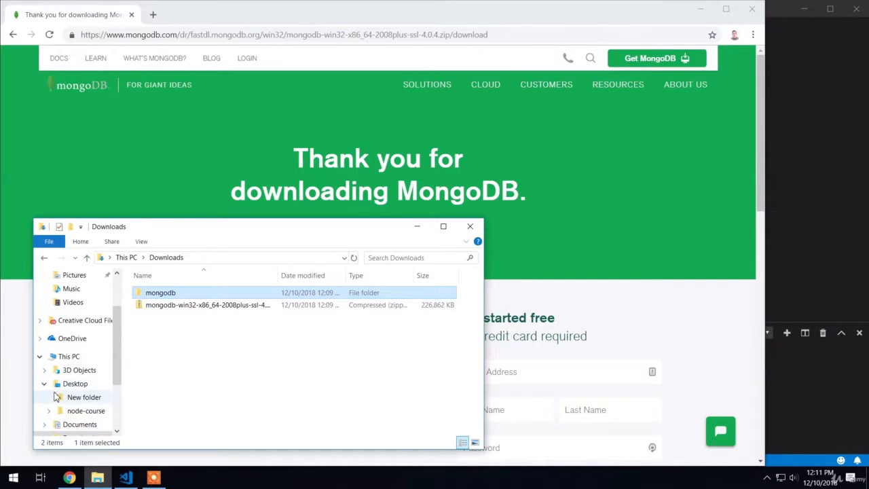
pyautogui.click(44, 385)
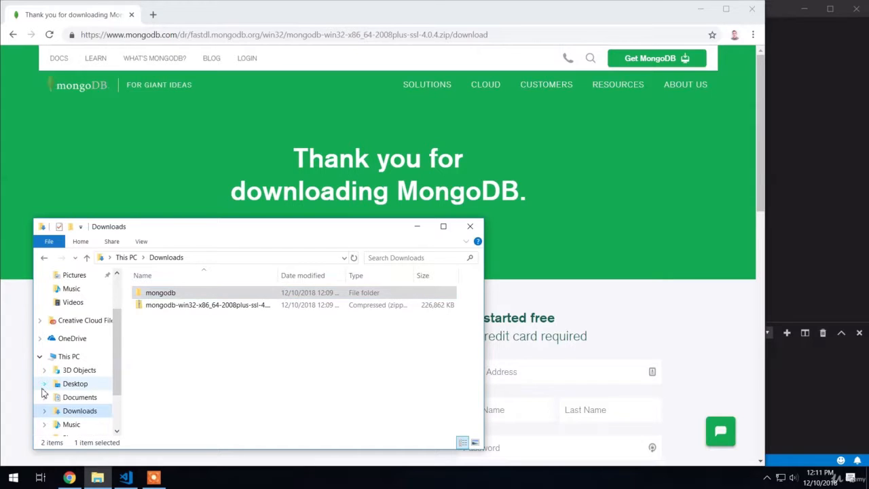
pyautogui.scroll(-3, 44, 387)
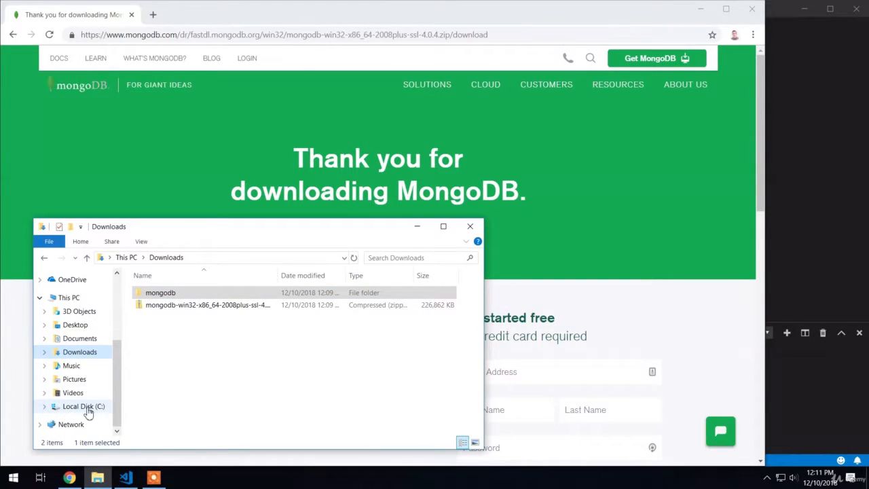
pyautogui.click(44, 406)
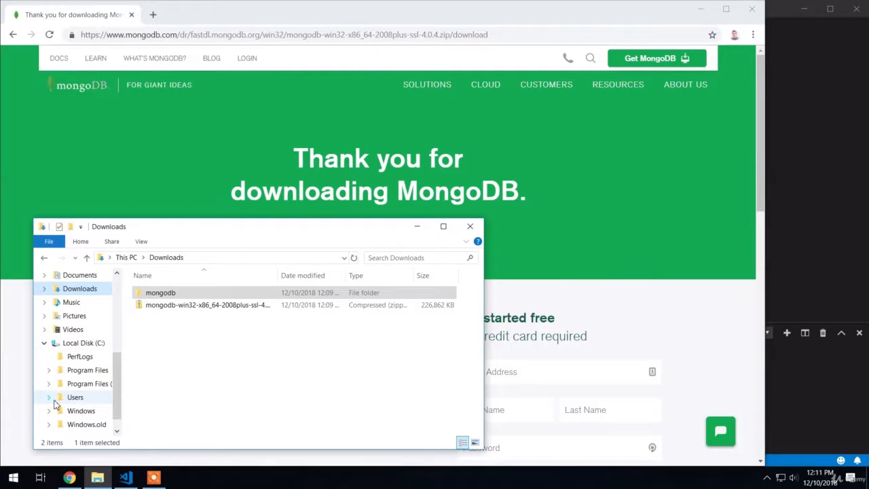
pyautogui.click(48, 397)
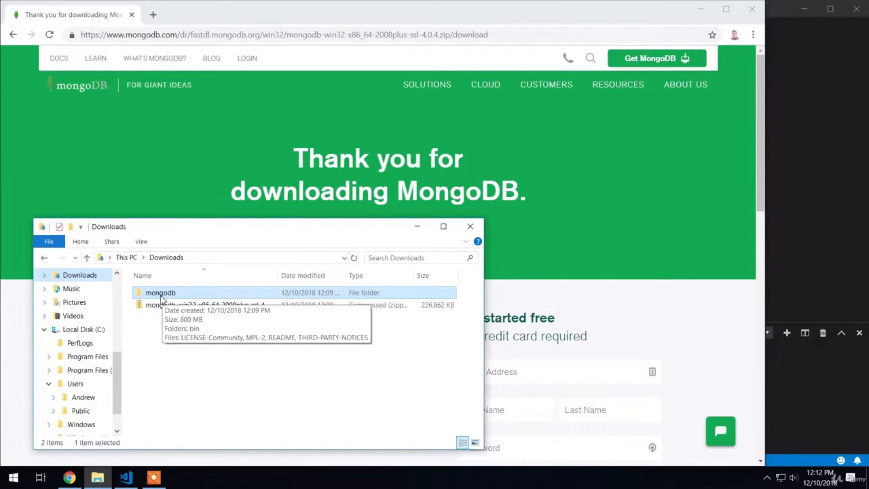
pyautogui.moveTo(161, 296); pyautogui.dragTo(85, 399)
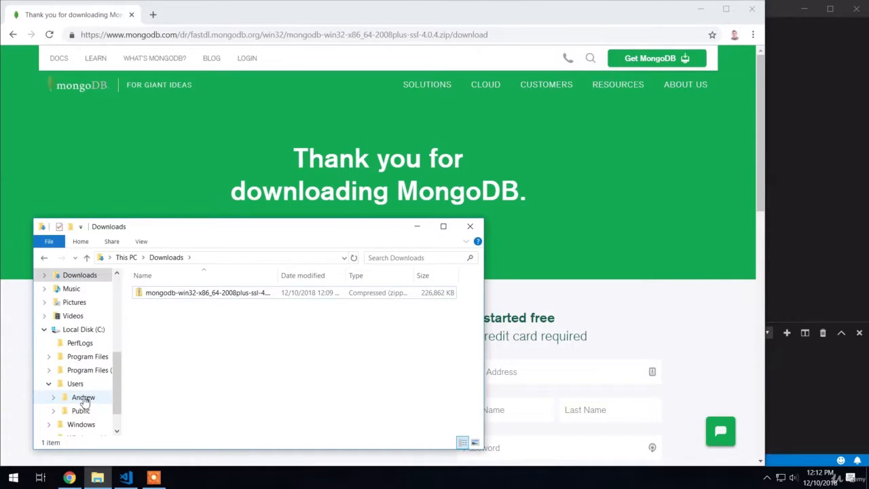
pyautogui.click(84, 399)
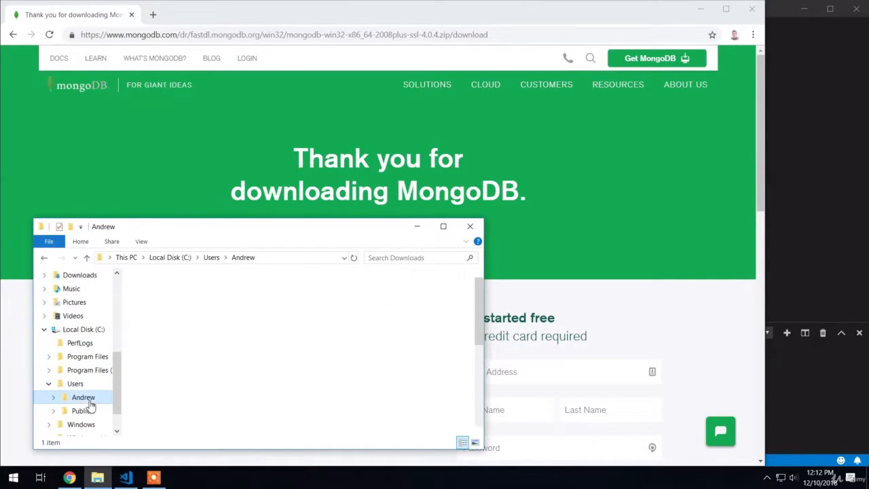
pyautogui.scroll(-3, 169, 384)
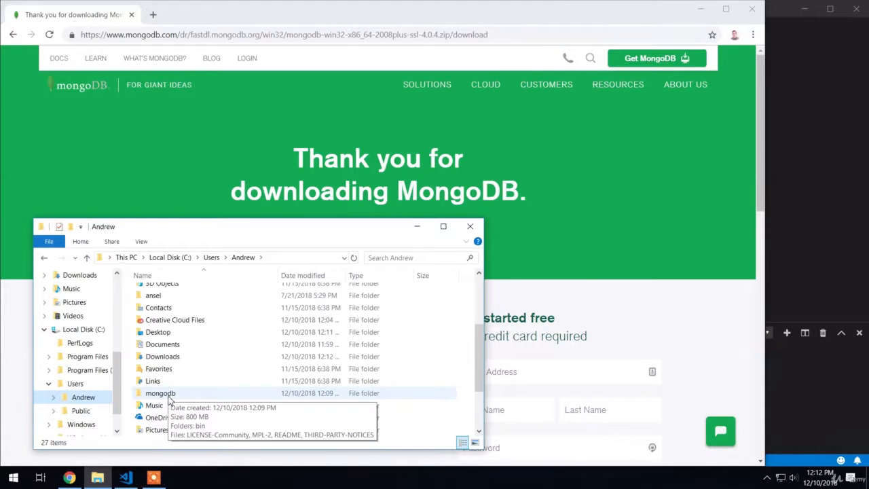
# - Create a new folder named mongodb-data beside the mongodb folder in the user's home folder
pyautogui.rightClick(468, 397)
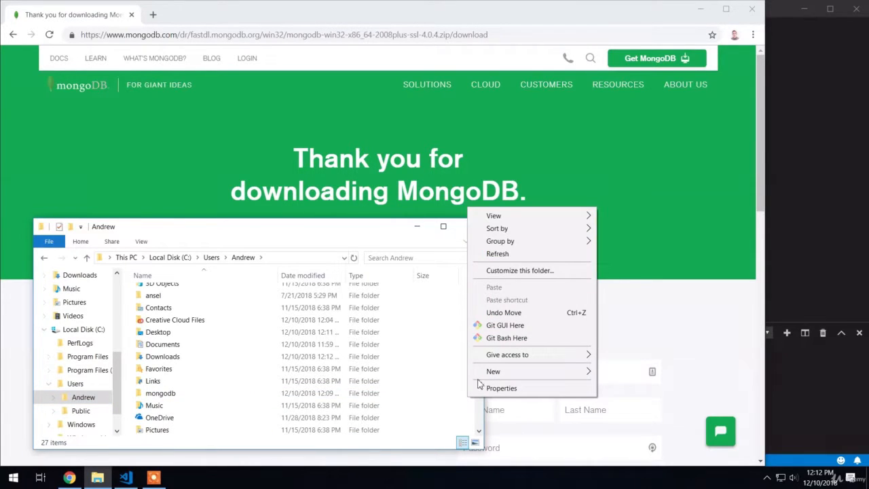
pyautogui.moveTo(483, 373)
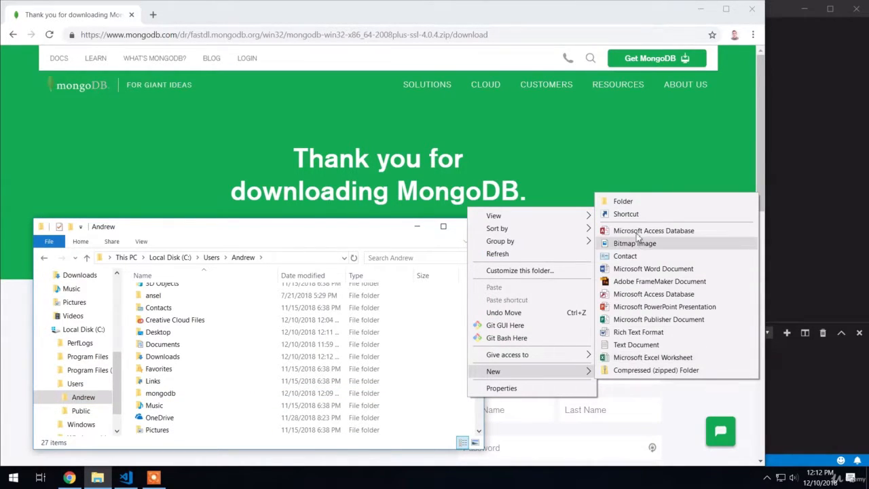
pyautogui.click(623, 202)
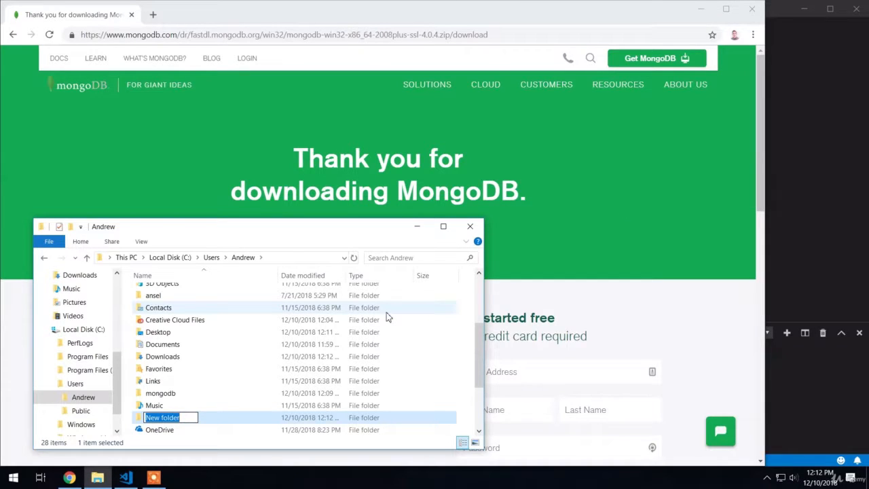
pyautogui.write('mongodb')
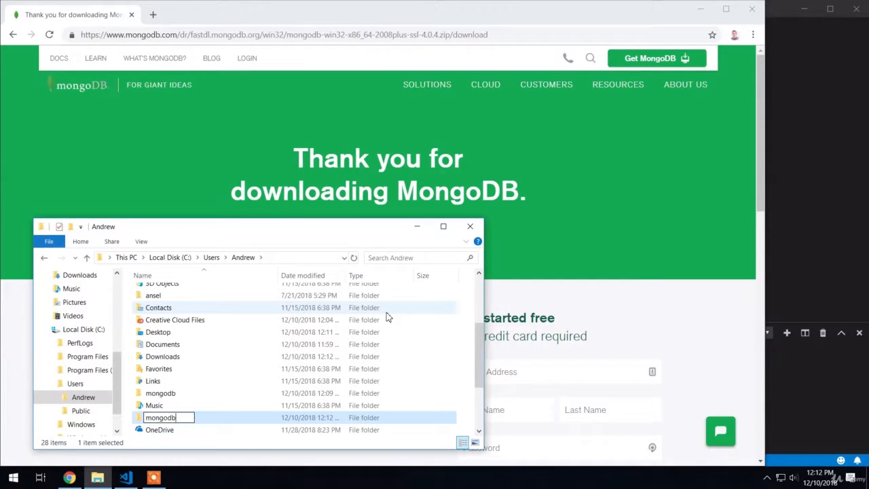
pyautogui.write('-data')
pyautogui.press('Return')
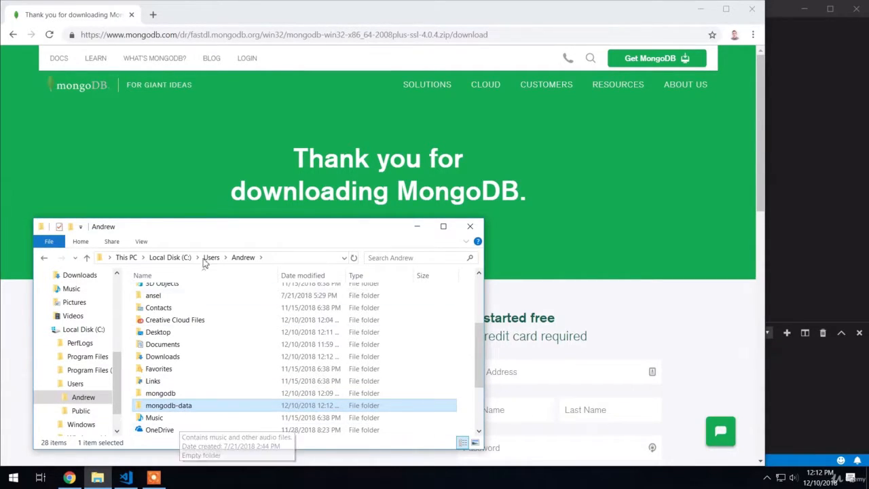
# - Switch to Visual Studio Code and clear its PowerShell terminal with cls
pyautogui.moveTo(190, 236); pyautogui.dragTo(167, 231)
pyautogui.keyDown('ctrl'); pyautogui.click(165, 390); pyautogui.keyUp('ctrl')
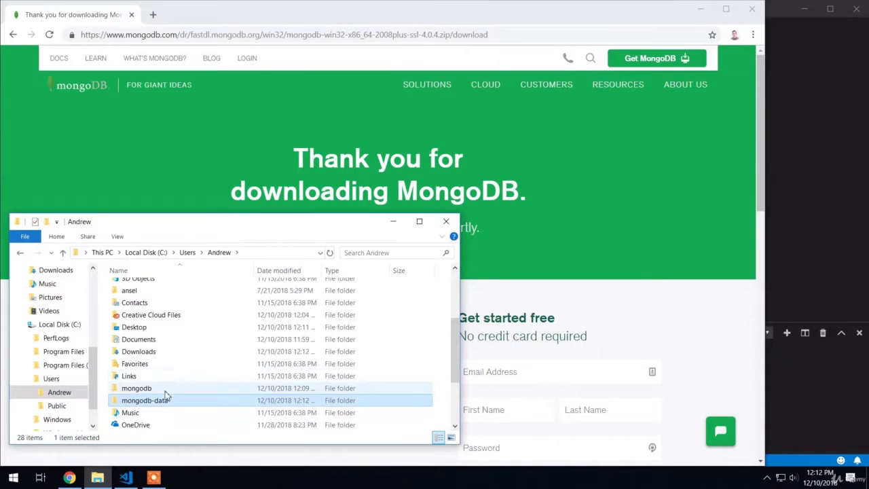
pyautogui.click(815, 399)
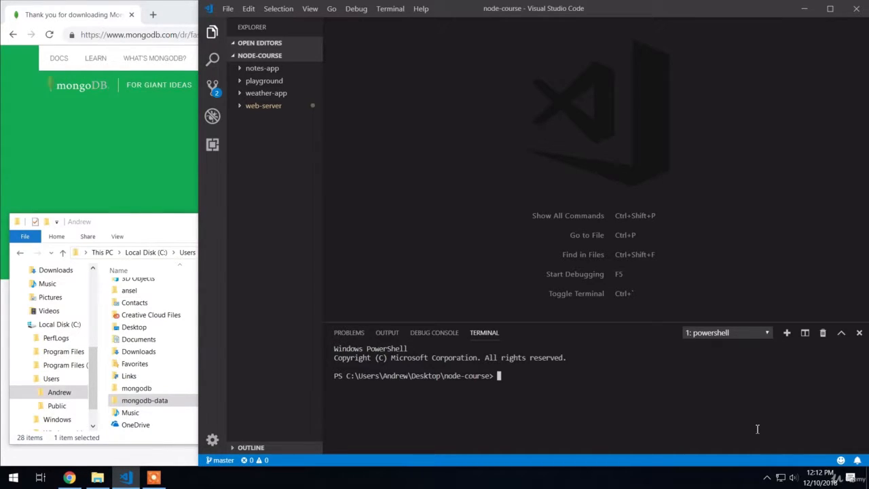
pyautogui.write('cls')
pyautogui.press('Return')
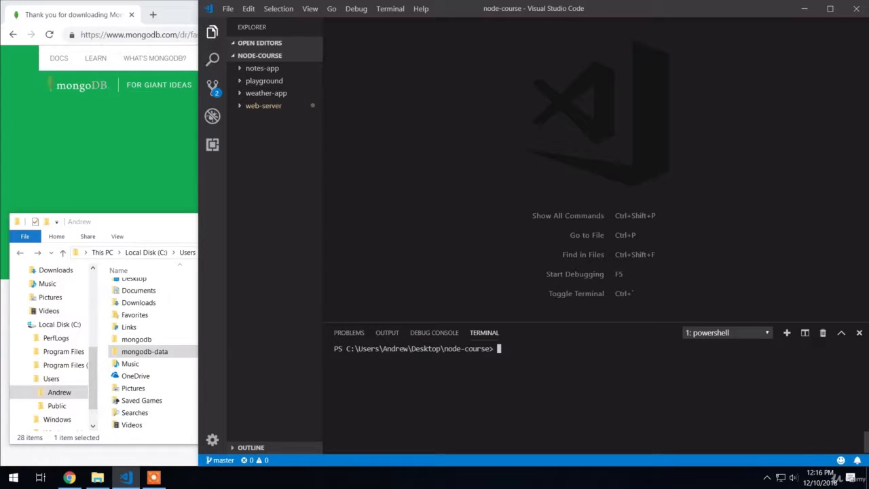
# - Run mongodb/bin/mongod.exe by its path in the user's home folder, with --dbpath set to the mongodb-data folder there
pyautogui.write('/Users/Andrew/')
pyautogui.write('mongo')
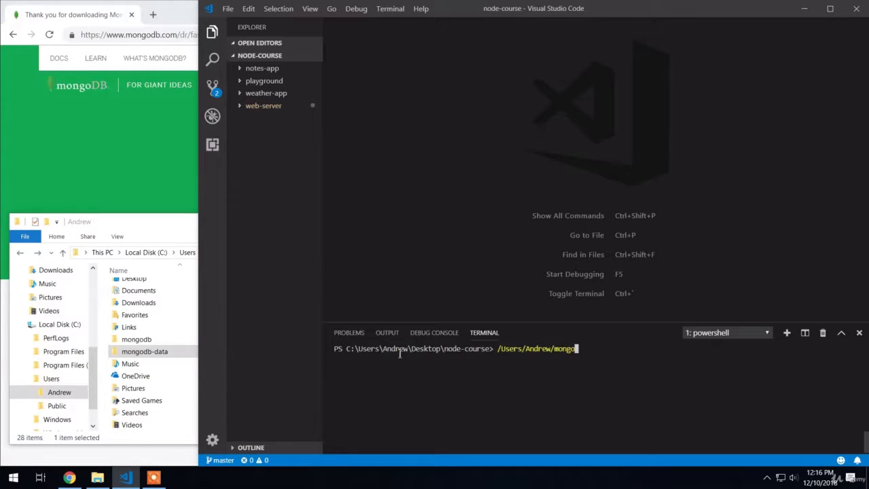
pyautogui.write('db/bin/mongod.exe')
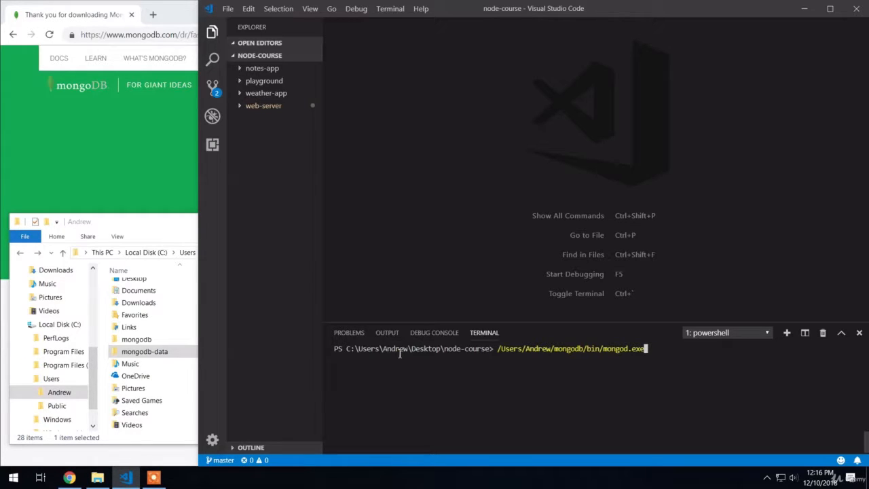
pyautogui.write('--dbpath')
pyautogui.write('=/Users/Andrew')
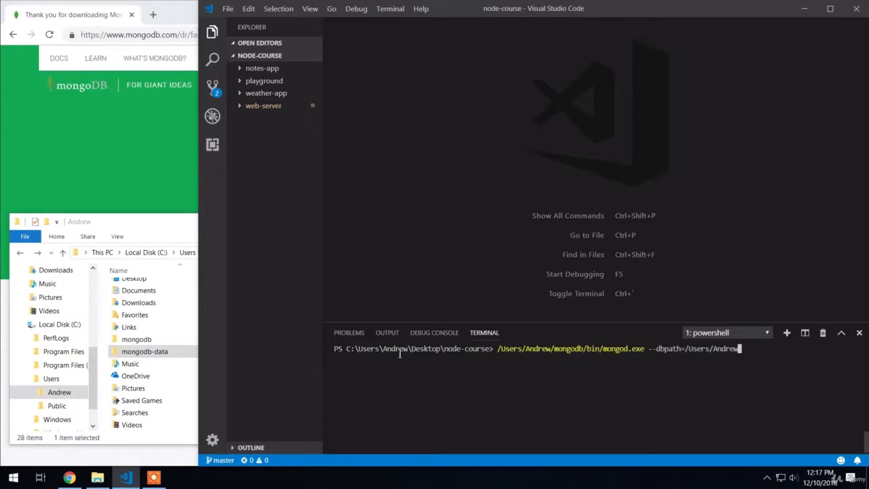
pyautogui.write('/mongodb-data')
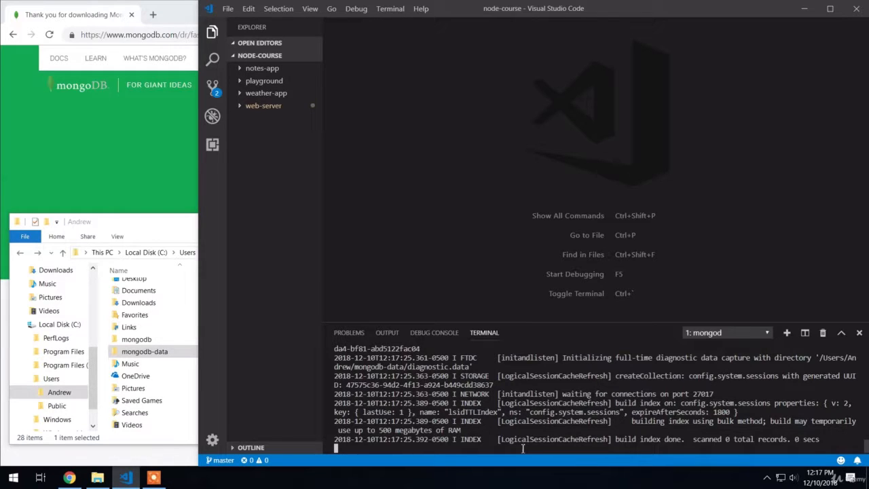
# - Highlight the message about waiting for connections in the mongod terminal output, and clear the selection
pyautogui.moveTo(525, 446); pyautogui.dragTo(504, 393)
pyautogui.click(504, 389)
pyautogui.moveTo(563, 394); pyautogui.dragTo(728, 393)
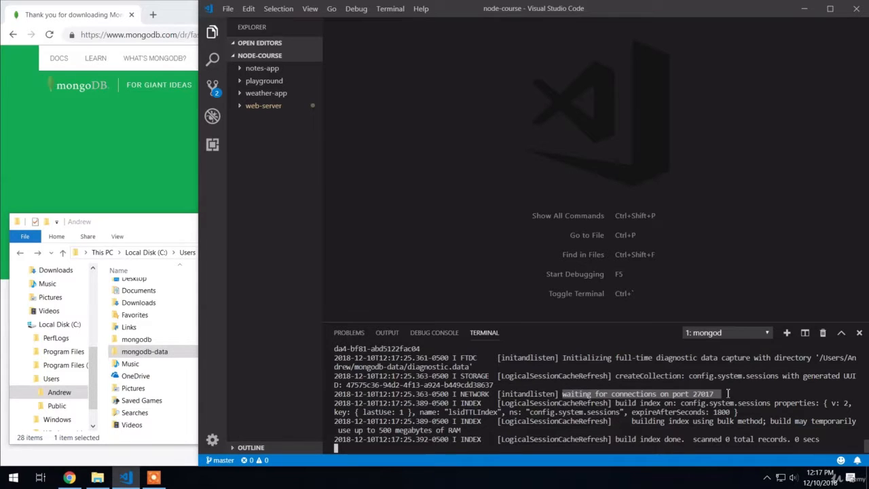
pyautogui.click(706, 396)
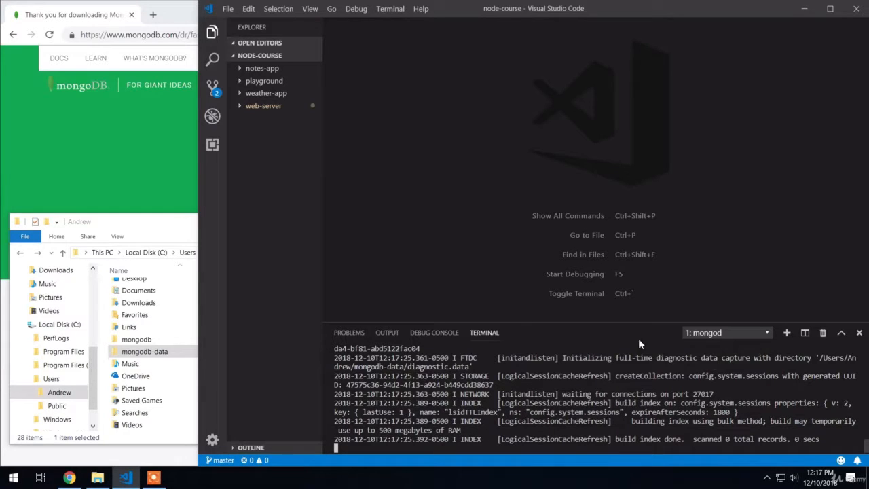
# - Examine the database files inside the mongodb-data folder in File Explorer, and return to Visual Studio Code
pyautogui.click(162, 231)
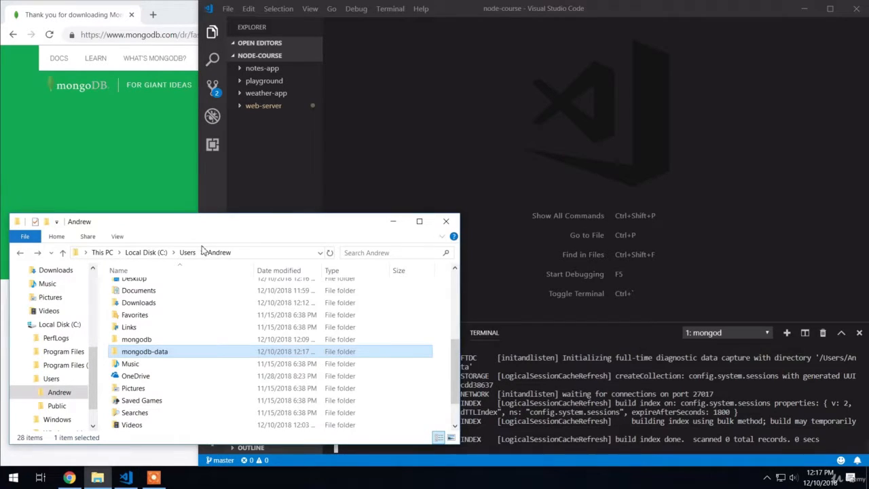
pyautogui.doubleClick(182, 351)
pyautogui.click(188, 350)
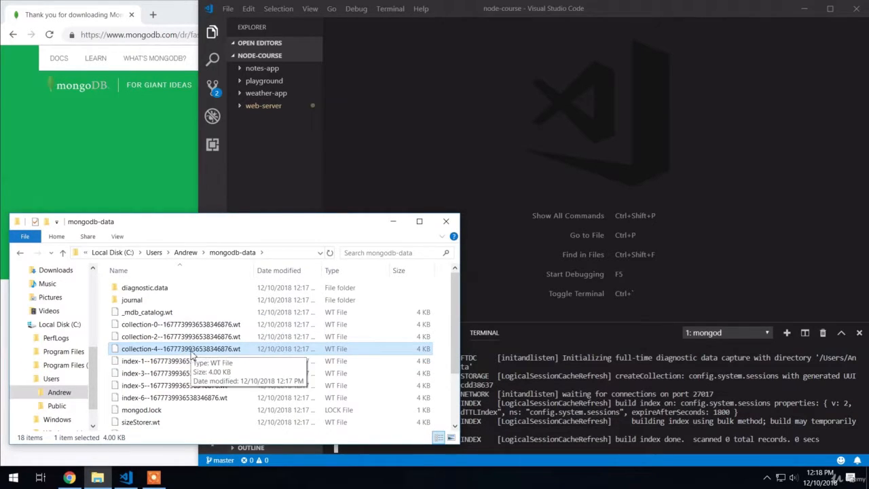
pyautogui.scroll(-2, 191, 355)
pyautogui.scroll(2, 191, 354)
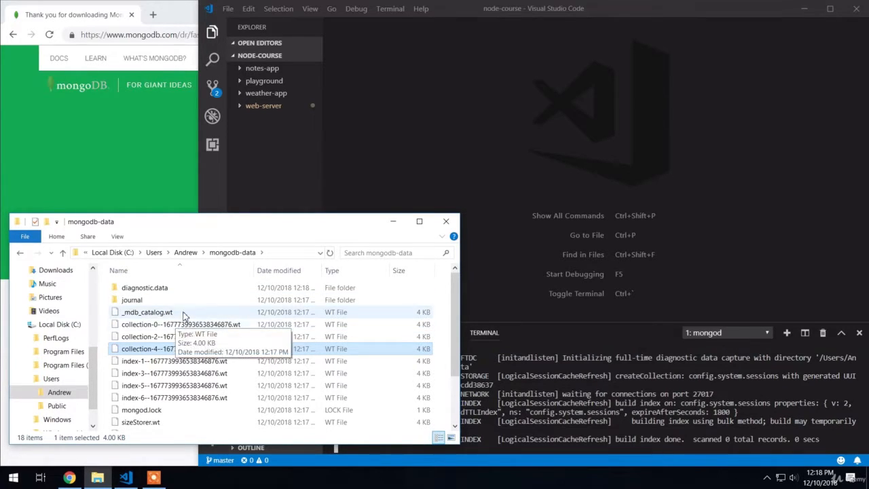
pyautogui.click(20, 254)
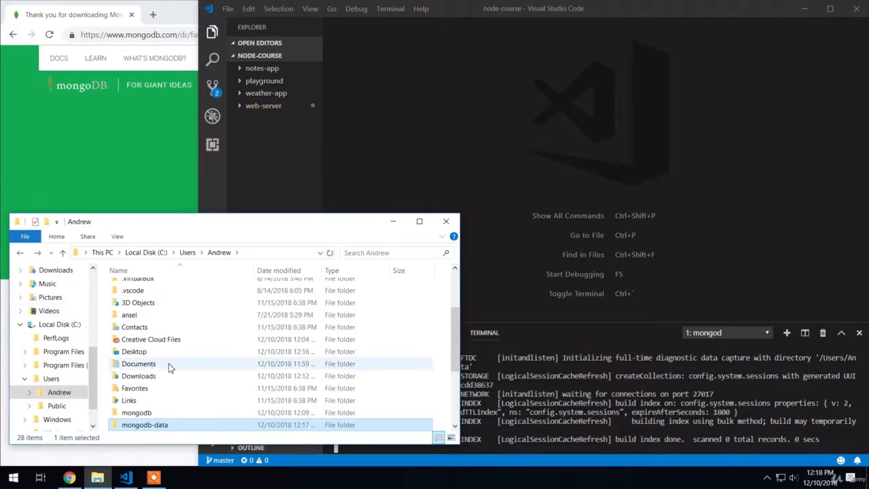
pyautogui.scroll(-1, 170, 370)
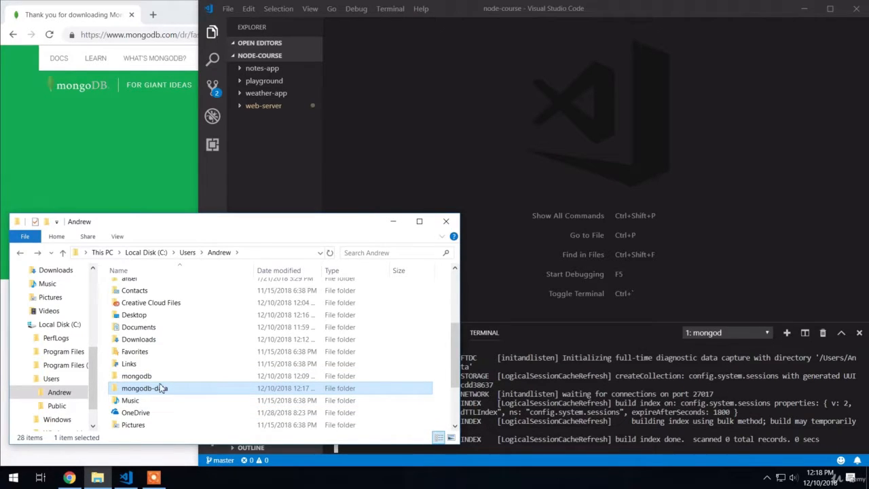
pyautogui.moveTo(165, 393)
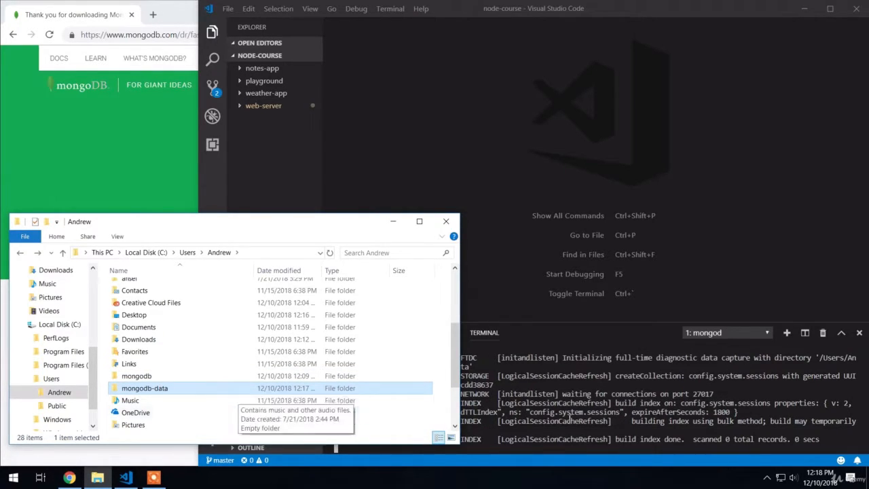
pyautogui.click(628, 370)
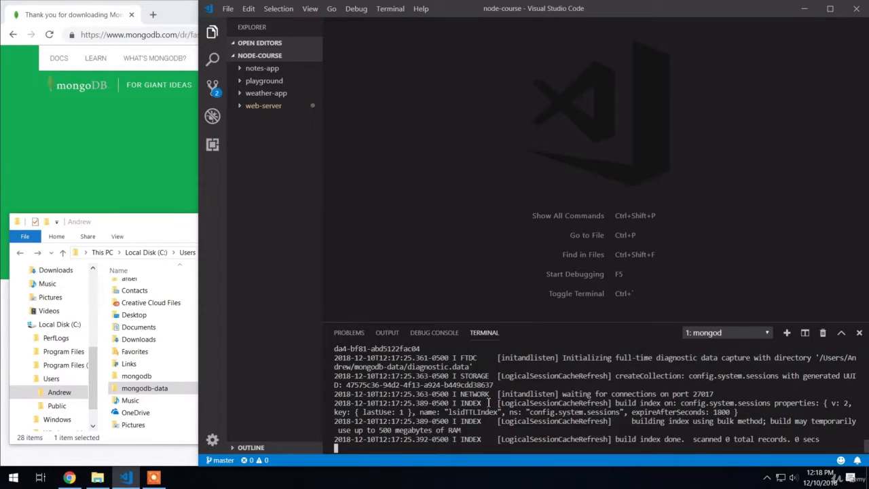